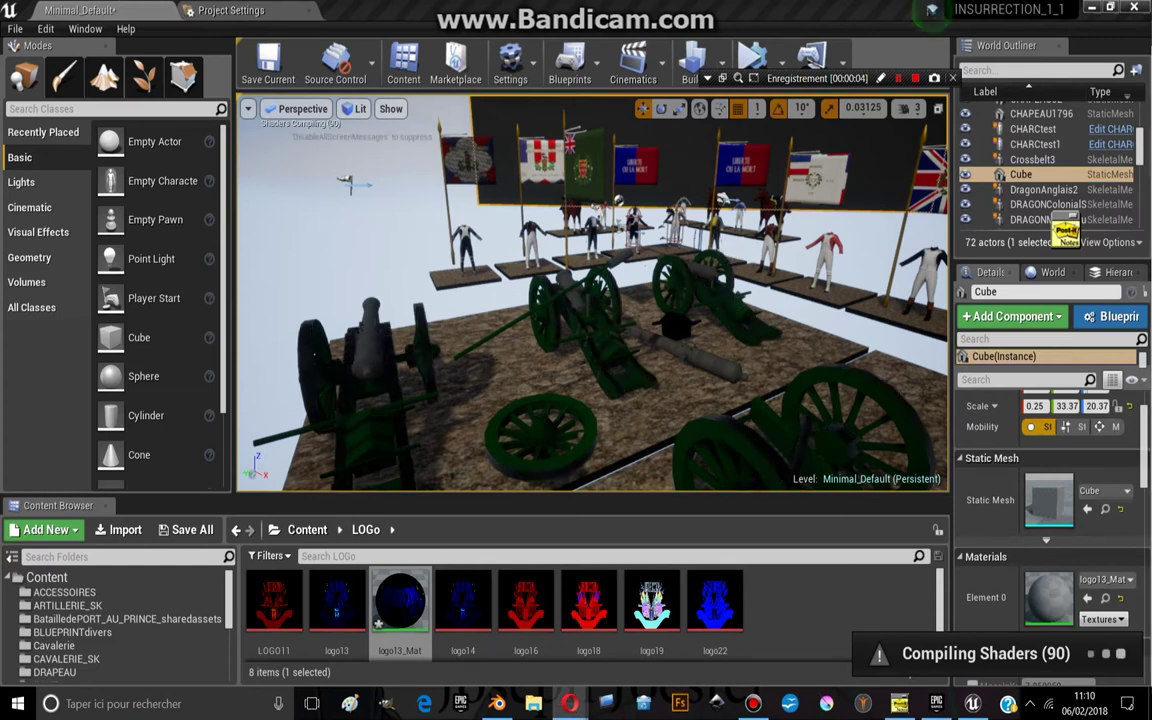
Select the ROUTEmesh3 road mesh in place of the Cube to show its details.
{"action": "left_click", "coordinate": [708, 258]}
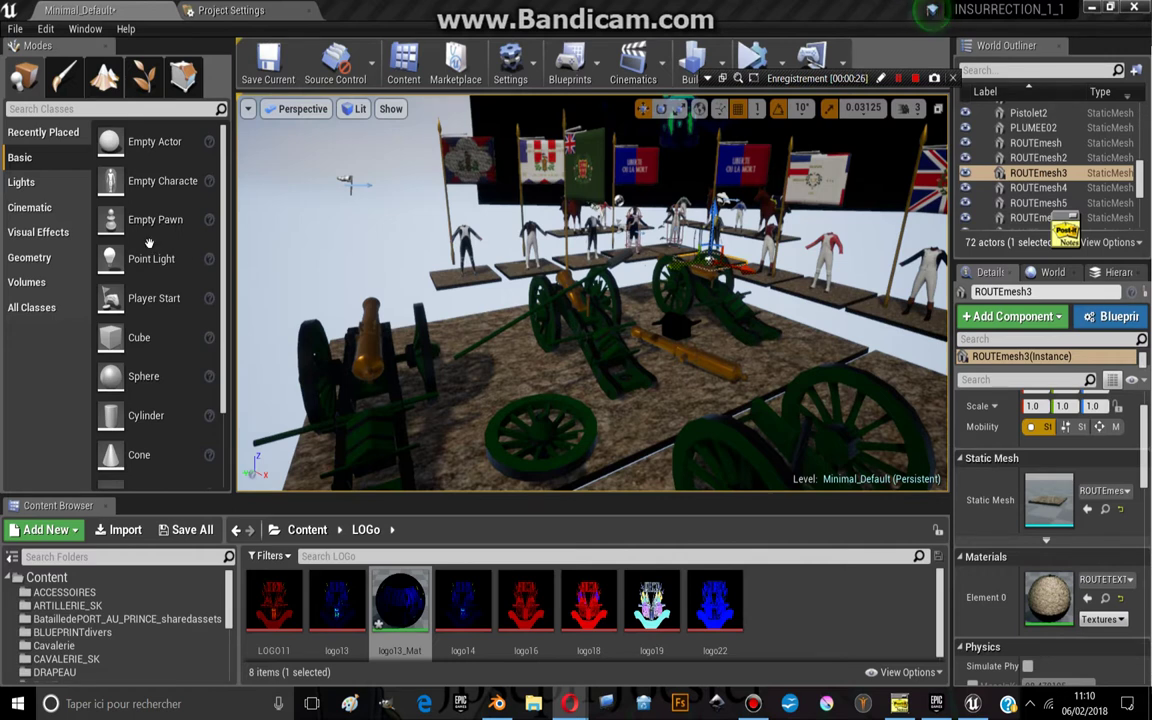
Frame the whole diorama, enlarge the viewport, and drop a new Cube (Cube2) among the cannons.
{"action": "left_click_drag", "start_coordinate": [676, 278], "coordinate": [743, 155]}
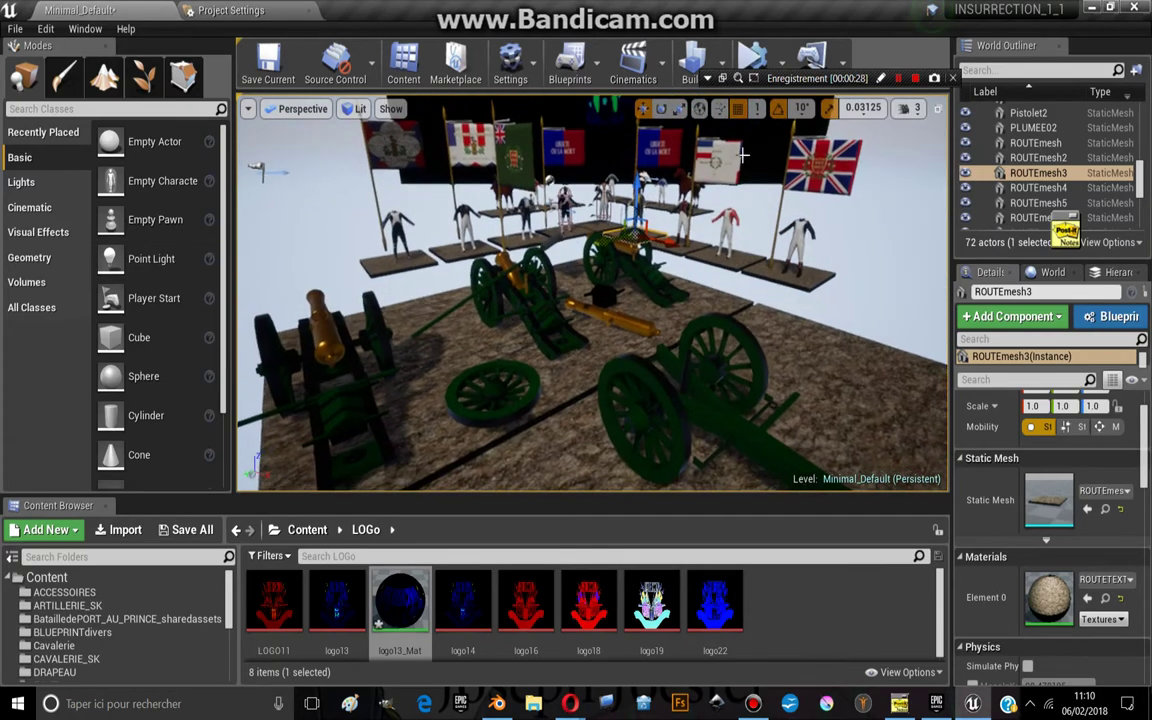
{"action": "left_click_drag", "start_coordinate": [795, 83], "coordinate": [764, 14]}
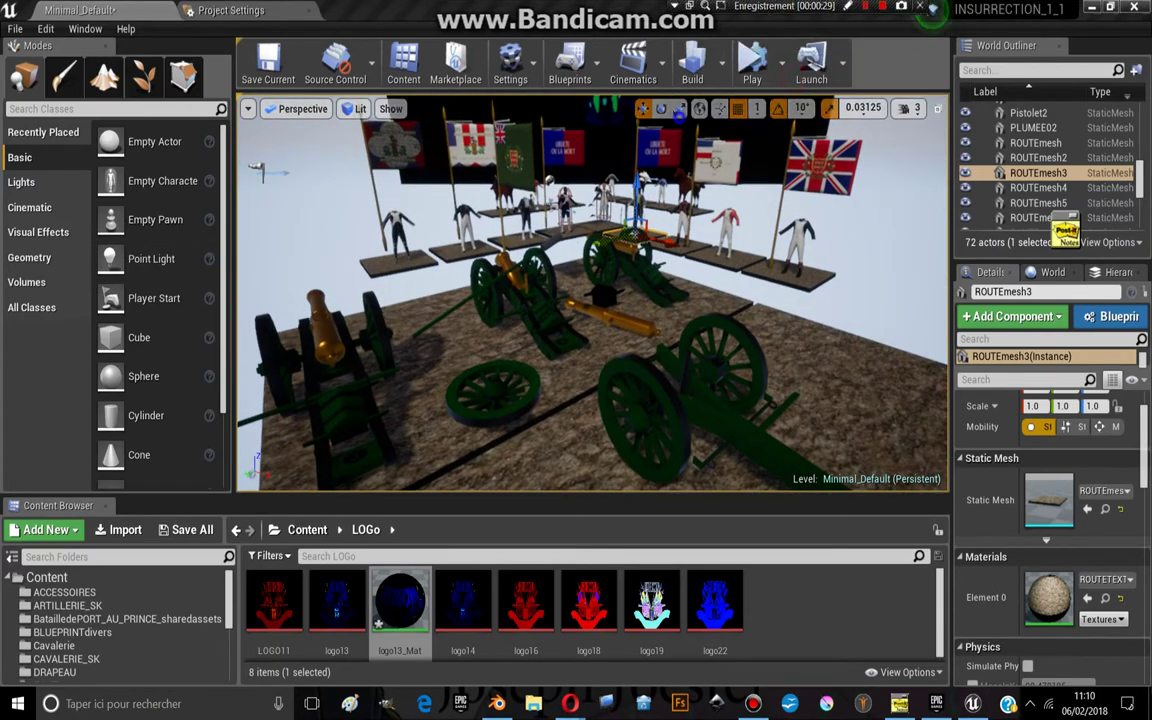
{"action": "scroll", "coordinate": [431, 104], "scroll_direction": "down", "scroll_amount": 10}
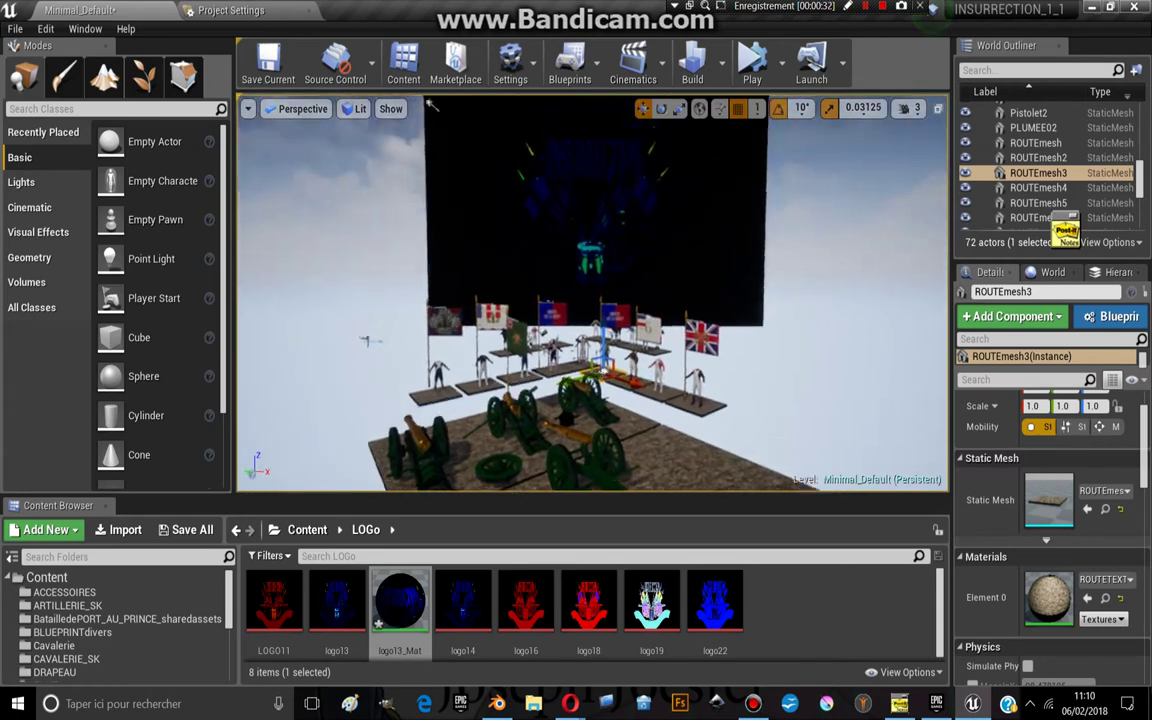
{"action": "mouse_move", "coordinate": [431, 104]}
{"action": "middle_mouse_down"}
{"action": "mouse_move", "coordinate": [435, 166]}
{"action": "mouse_move", "coordinate": [437, 114]}
{"action": "middle_mouse_up"}
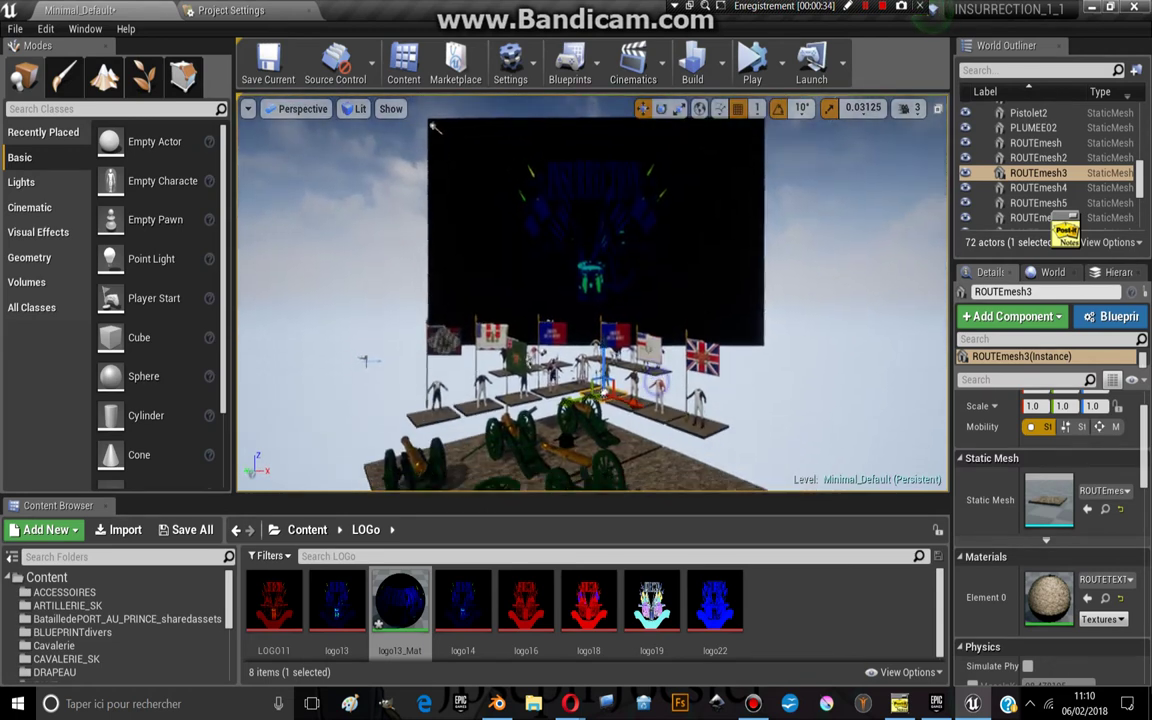
{"action": "left_click_drag", "start_coordinate": [647, 497], "coordinate": [647, 579]}
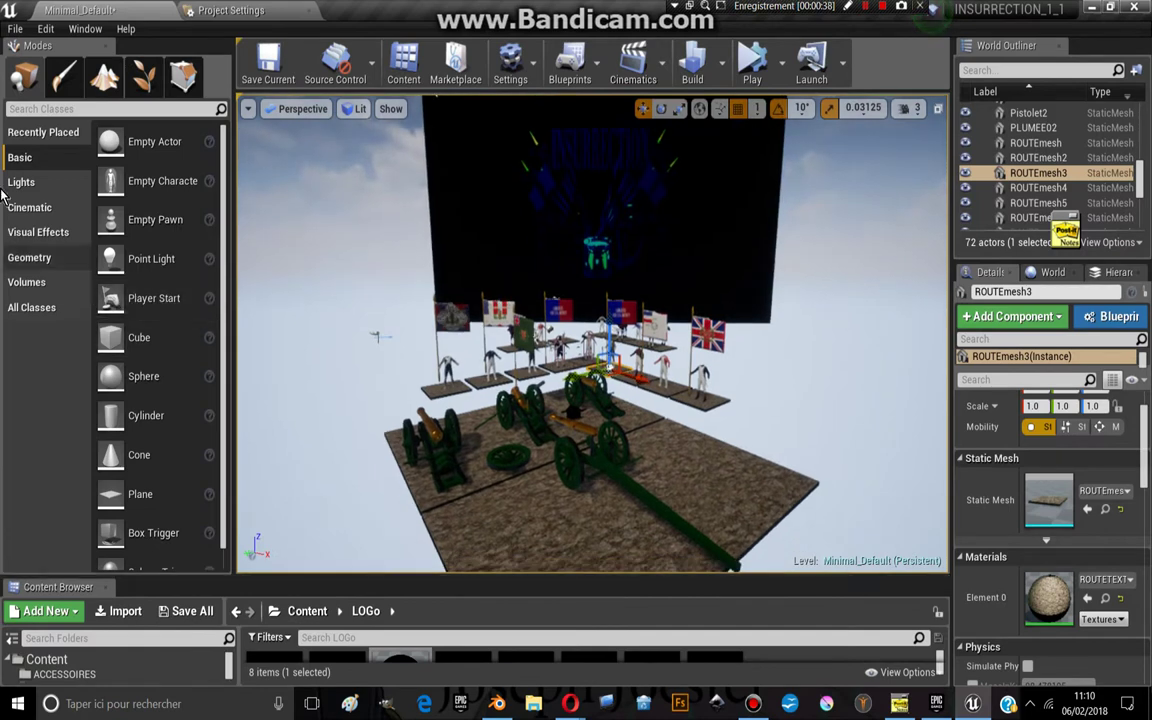
{"action": "mouse_move", "coordinate": [139, 337]}
{"action": "left_mouse_down"}
{"action": "mouse_move", "coordinate": [592, 383]}
{"action": "mouse_move", "coordinate": [582, 323]}
{"action": "left_mouse_up"}
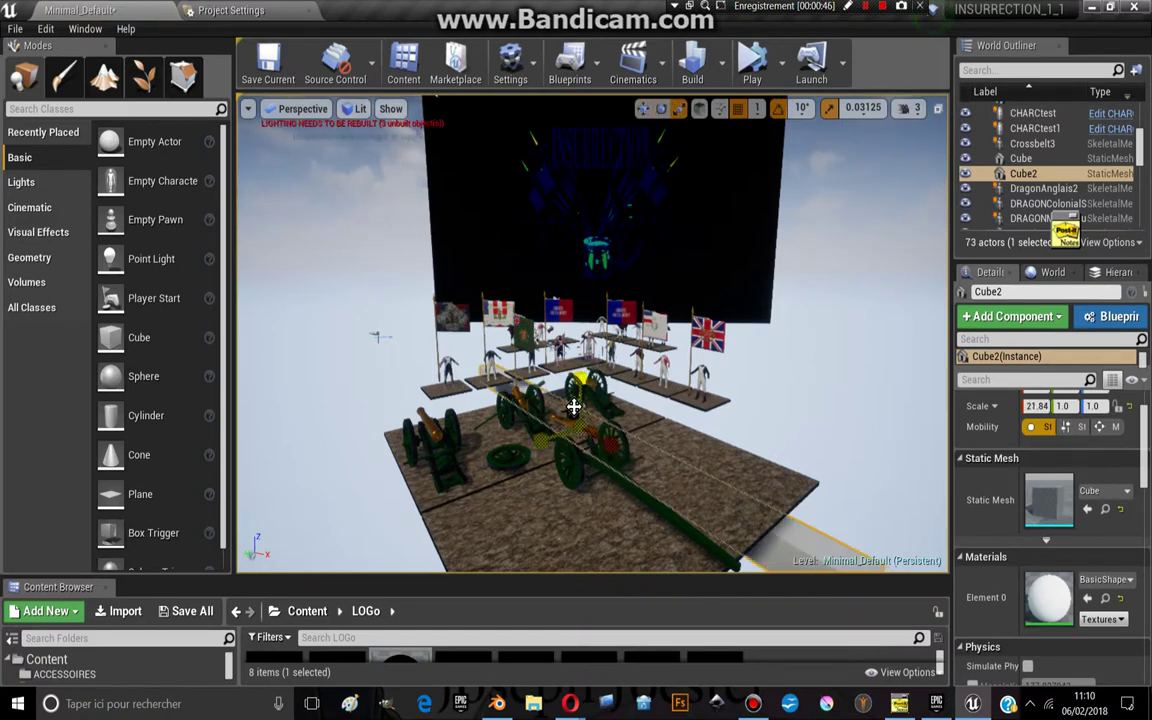
Stretch Cube2 to roughly 37.96 × 37.06 × 1.0 as a flat floor slab.
{"action": "left_click_drag", "start_coordinate": [554, 437], "coordinate": [655, 452]}
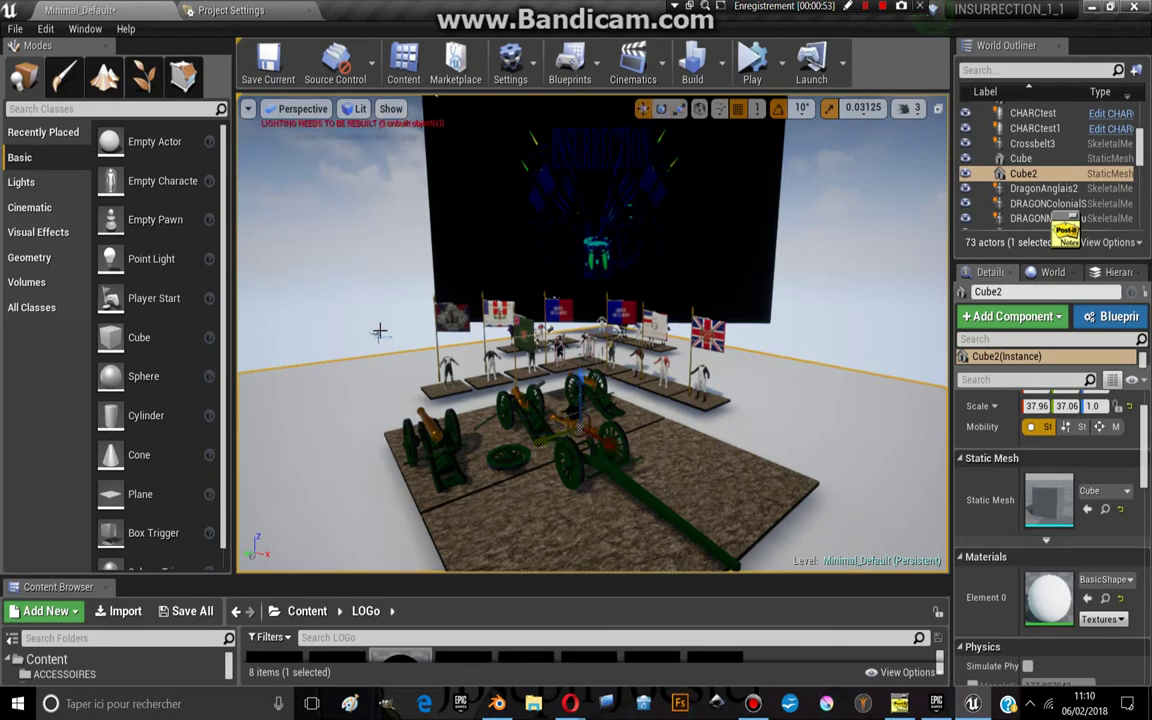
Switch Modes to Recently Placed and browse to ThirdPersonBP > Blueprints, selecting ThirdPersonCharacter.
{"action": "left_click", "coordinate": [53, 138]}
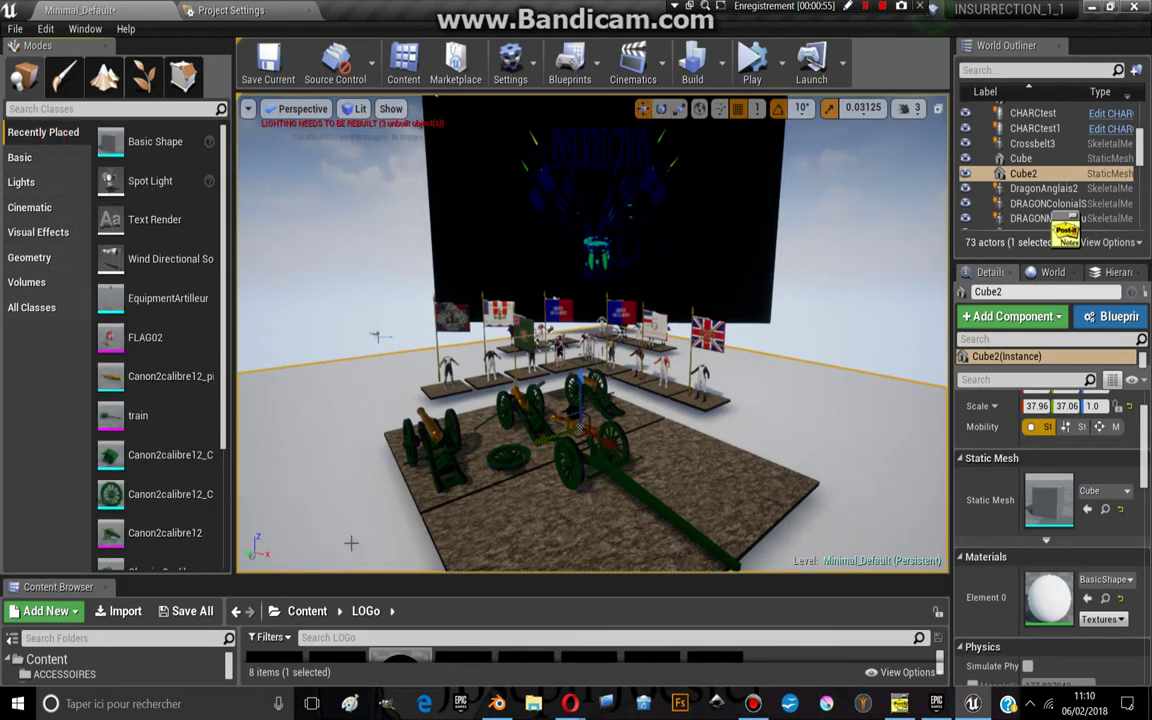
{"action": "left_click_drag", "start_coordinate": [492, 575], "coordinate": [492, 384]}
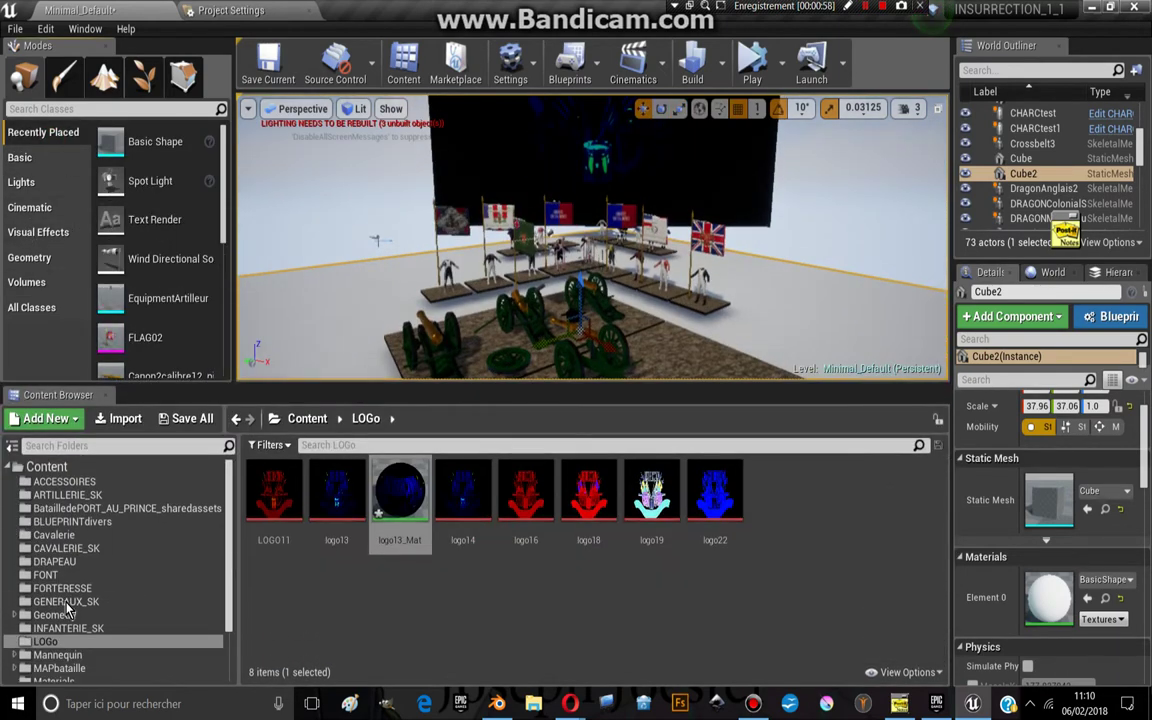
{"action": "scroll", "coordinate": [103, 625], "scroll_direction": "down", "scroll_amount": 2}
{"action": "scroll", "coordinate": [101, 645], "scroll_direction": "down", "scroll_amount": 2}
{"action": "left_click", "coordinate": [88, 662]}
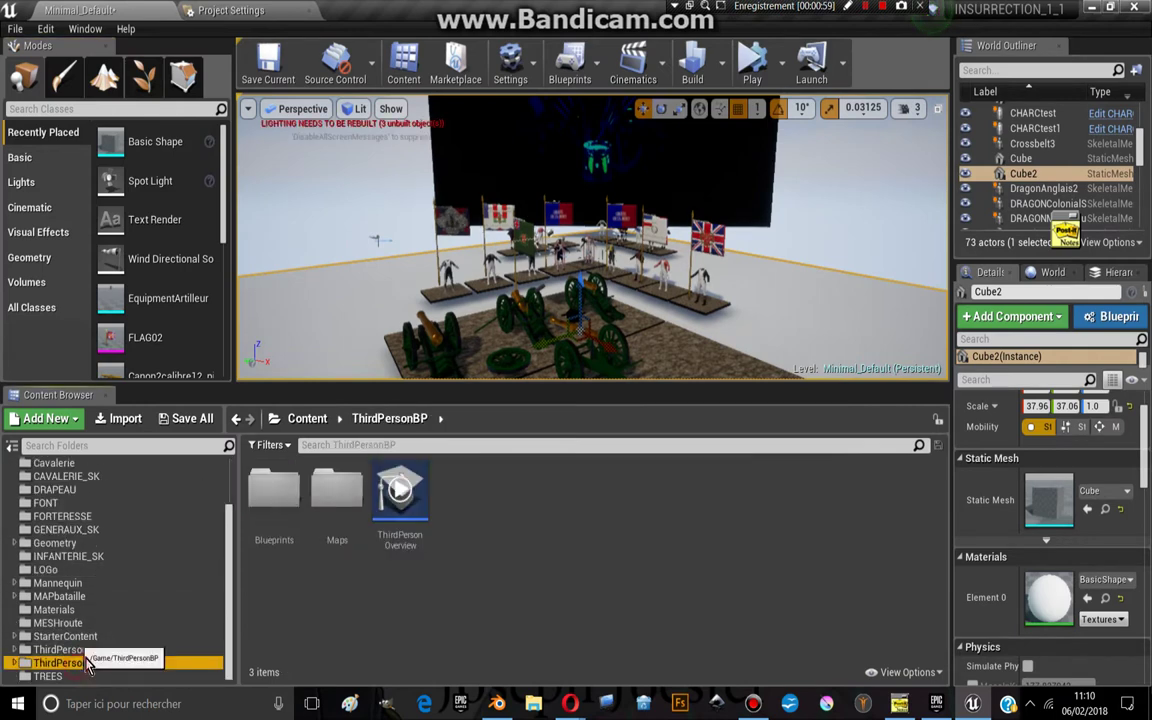
{"action": "double_click", "coordinate": [281, 510]}
{"action": "left_click", "coordinate": [275, 500]}
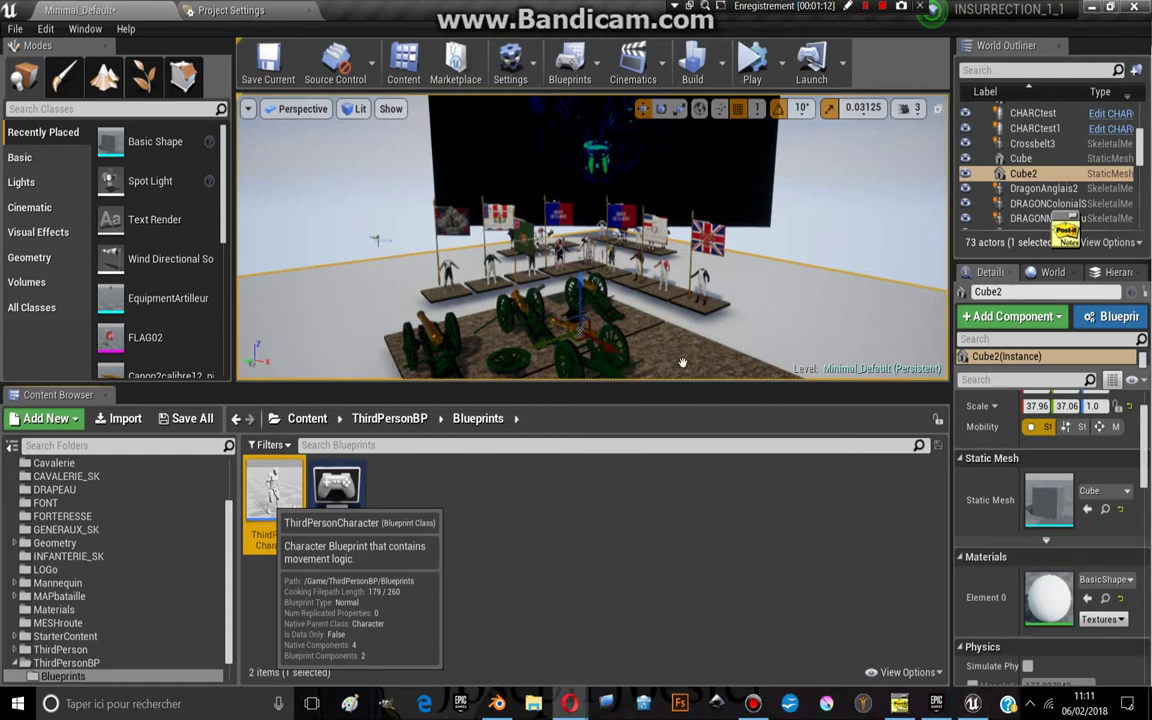
Place a ThirdPersonCharacter in the level and focus the view on it.
{"action": "left_click_drag", "start_coordinate": [682, 362], "coordinate": [690, 330]}
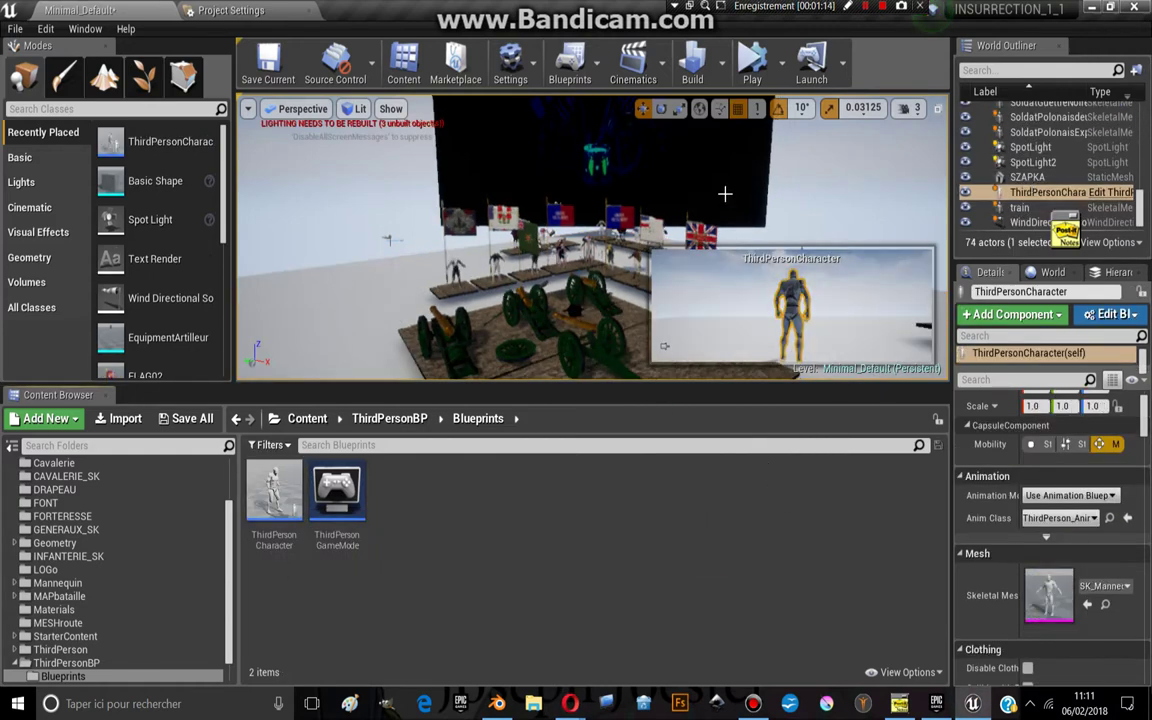
{"action": "double_click", "coordinate": [1033, 193]}
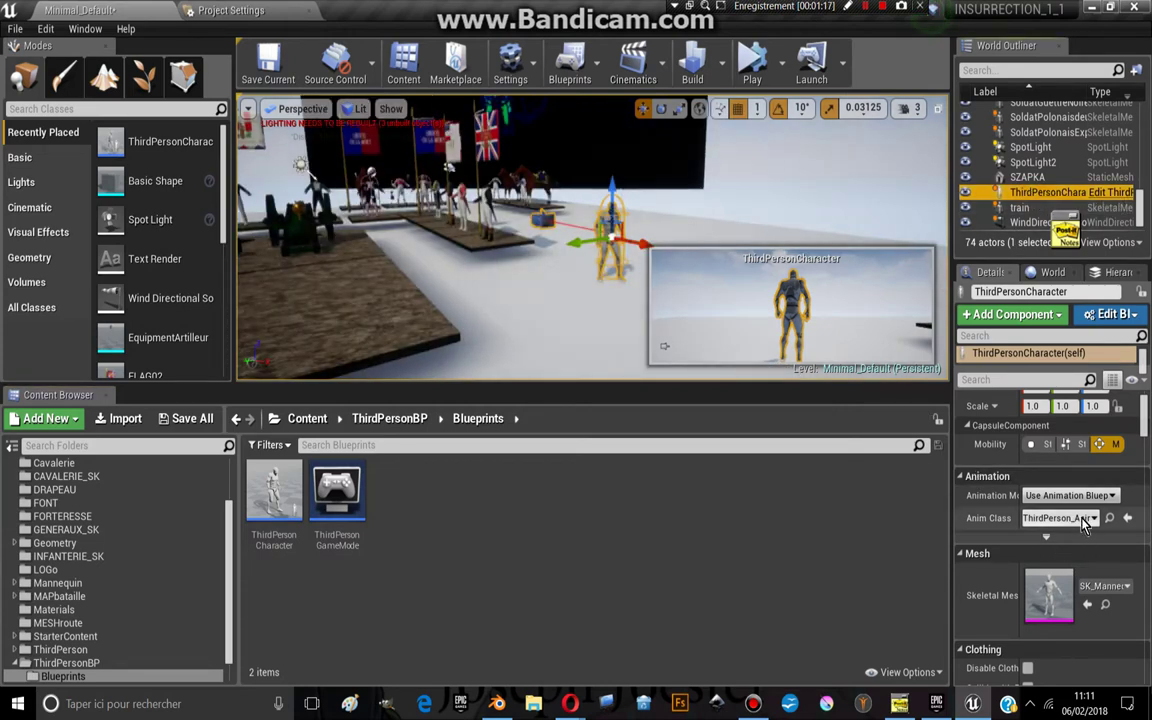
{"action": "scroll", "coordinate": [1083, 525], "scroll_direction": "down", "scroll_amount": 5}
{"action": "scroll", "coordinate": [1083, 525], "scroll_direction": "down", "scroll_amount": 5}
{"action": "scroll", "coordinate": [1083, 525], "scroll_direction": "down", "scroll_amount": 3}
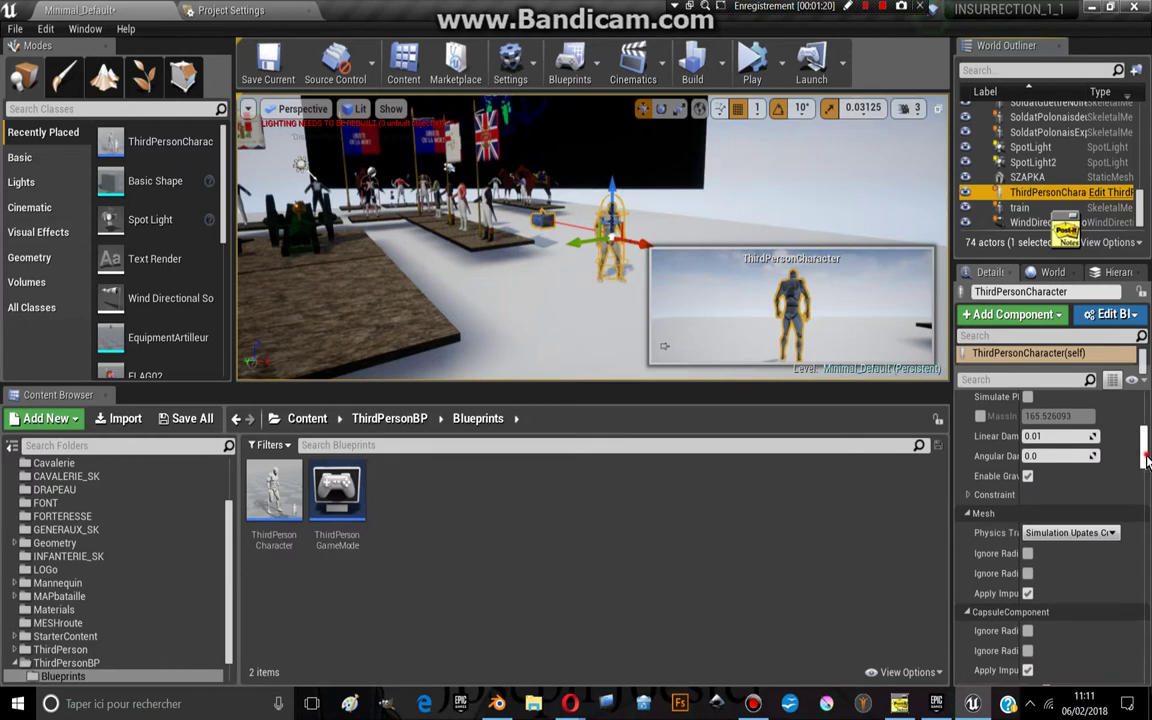
Set the character's Pawn > Auto Possess Player to Player 0.
{"action": "left_click_drag", "start_coordinate": [1146, 458], "coordinate": [1148, 645]}
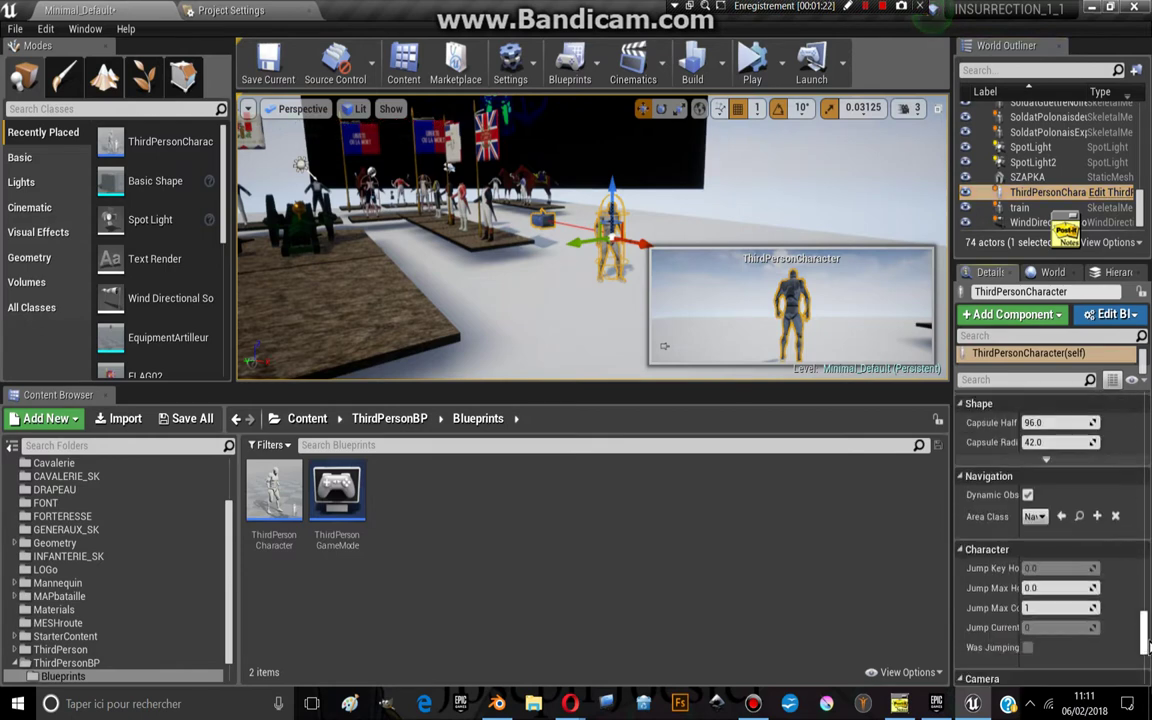
{"action": "scroll", "coordinate": [1065, 545], "scroll_direction": "down", "scroll_amount": 3}
{"action": "scroll", "coordinate": [1065, 545], "scroll_direction": "down", "scroll_amount": 2}
{"action": "scroll", "coordinate": [1065, 545], "scroll_direction": "down", "scroll_amount": 3}
{"action": "scroll", "coordinate": [1065, 545], "scroll_direction": "down", "scroll_amount": 3}
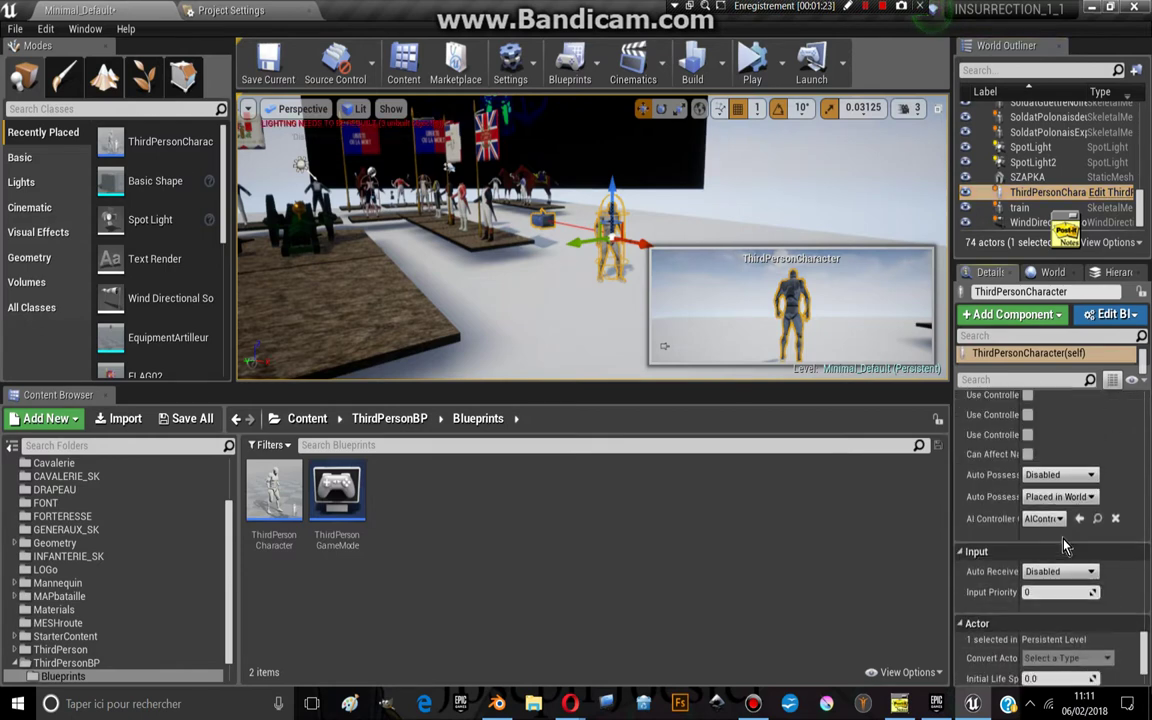
{"action": "left_click", "coordinate": [1058, 478]}
{"action": "left_click", "coordinate": [1045, 501]}
{"action": "left_click", "coordinate": [786, 73]}
Launch a maximized Standalone Game preview and run the character toward the cannon platform.
{"action": "left_click", "coordinate": [650, 155]}
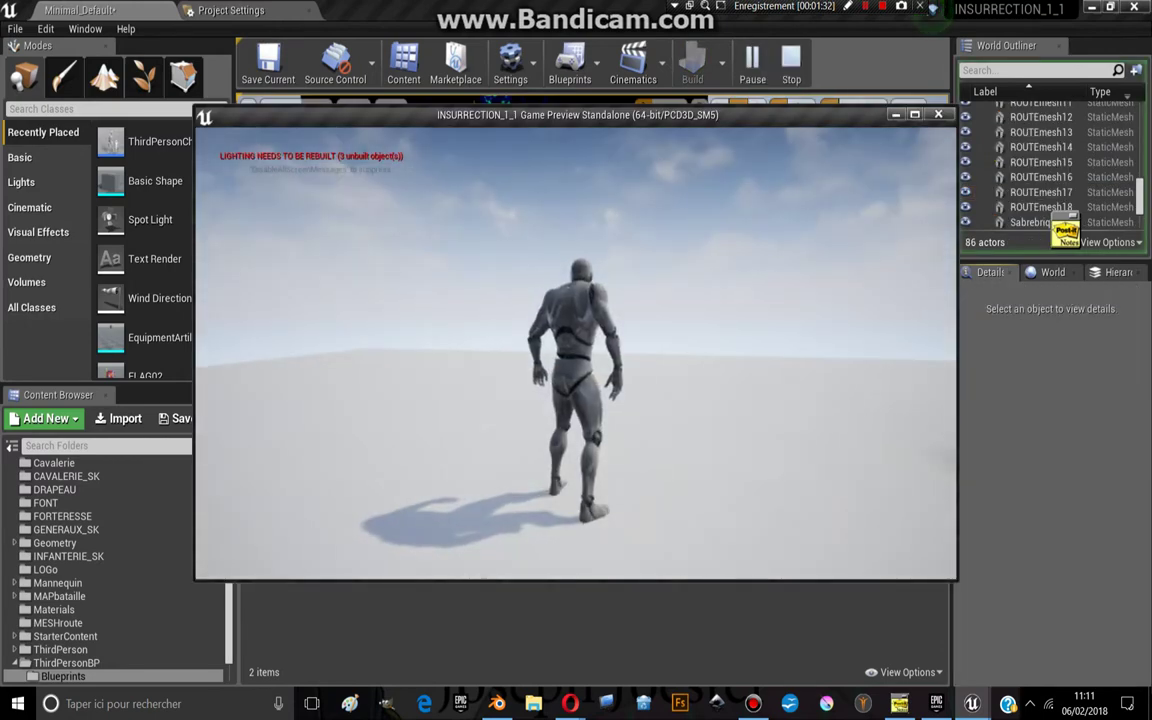
{"action": "left_click", "coordinate": [913, 116]}
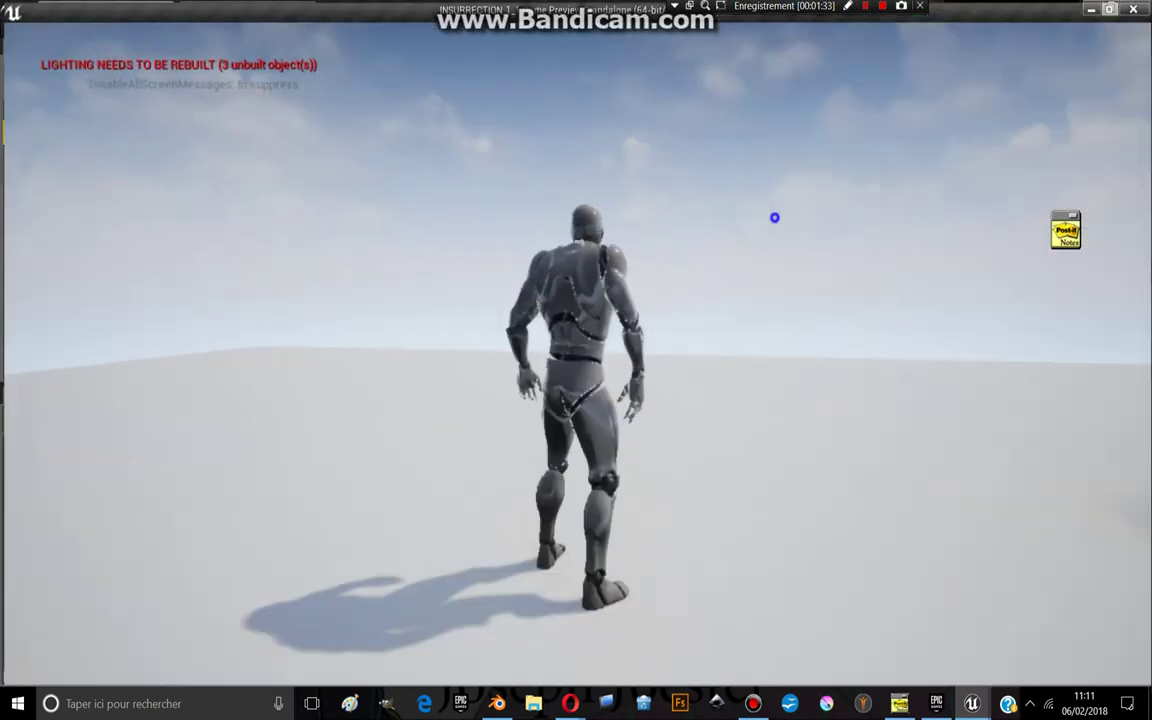
{"action": "key", "text": "a"}
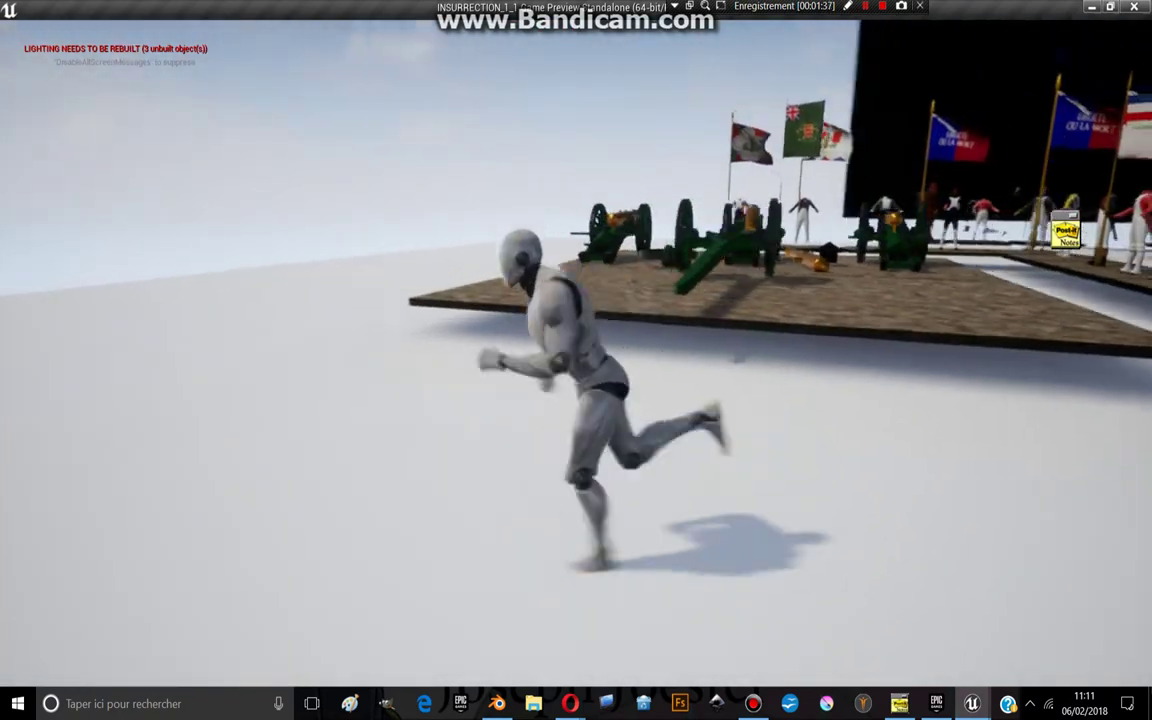
{"action": "key", "text": "w"}
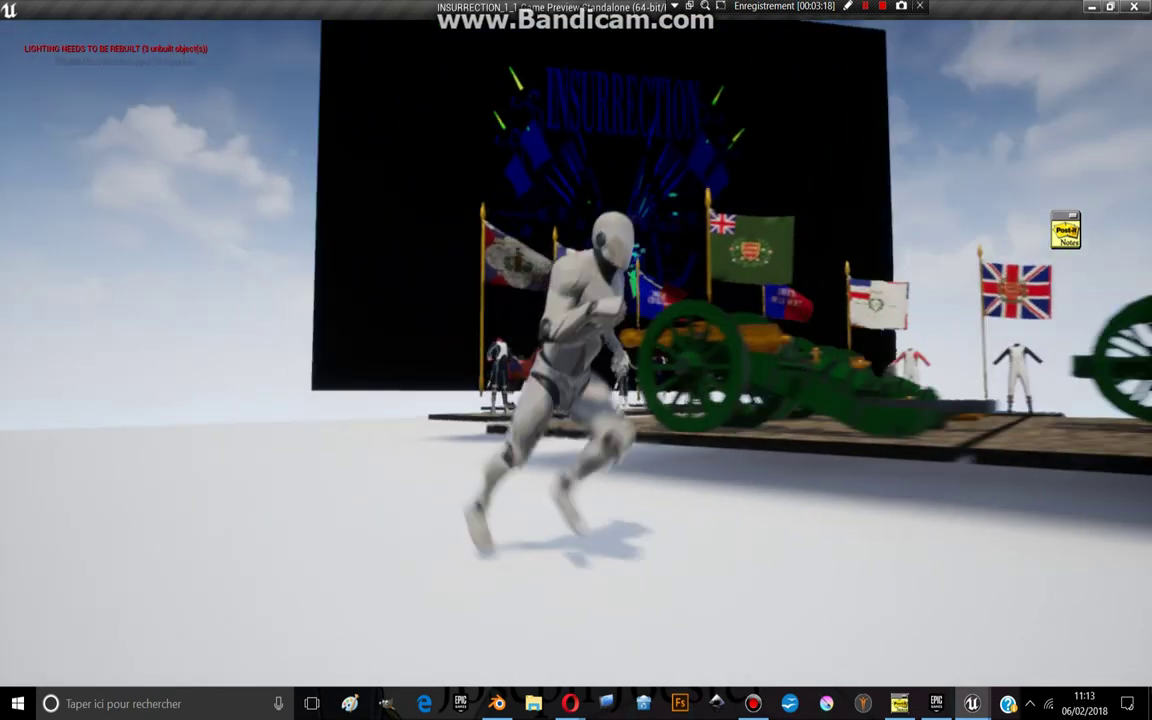
Run the character onto the stage among the cannons, back off, and return.
{"action": "key", "text": "w"}
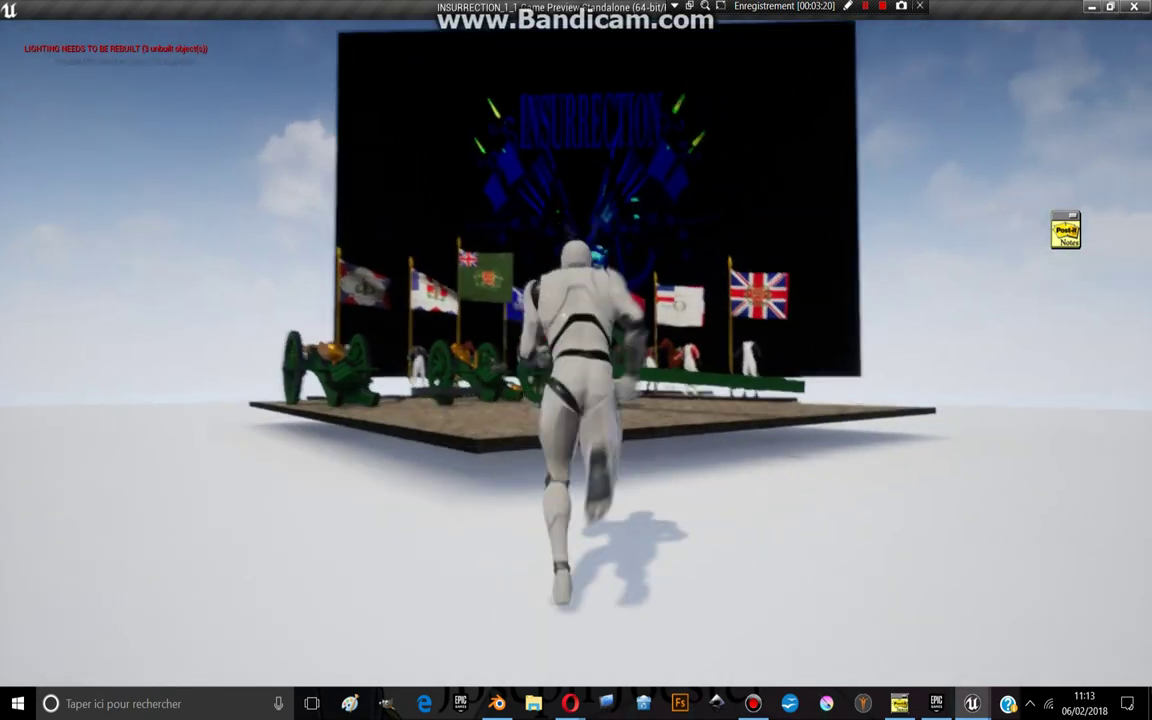
{"action": "key", "text": "a"}
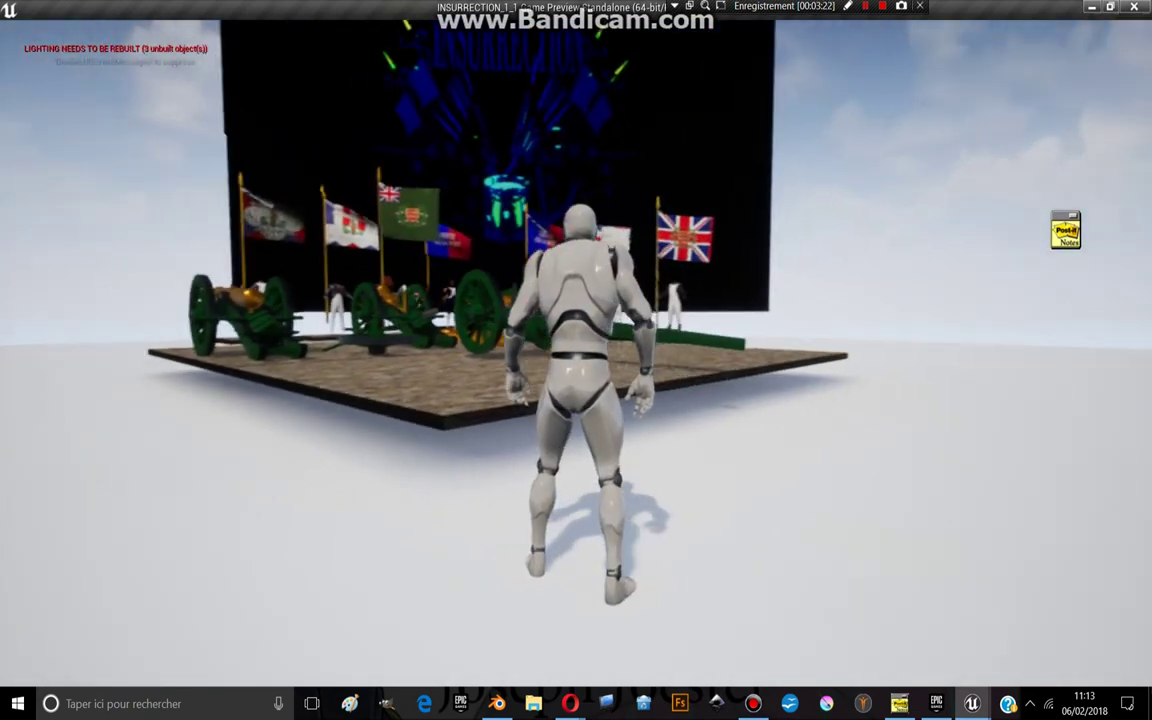
{"action": "key", "text": "w"}
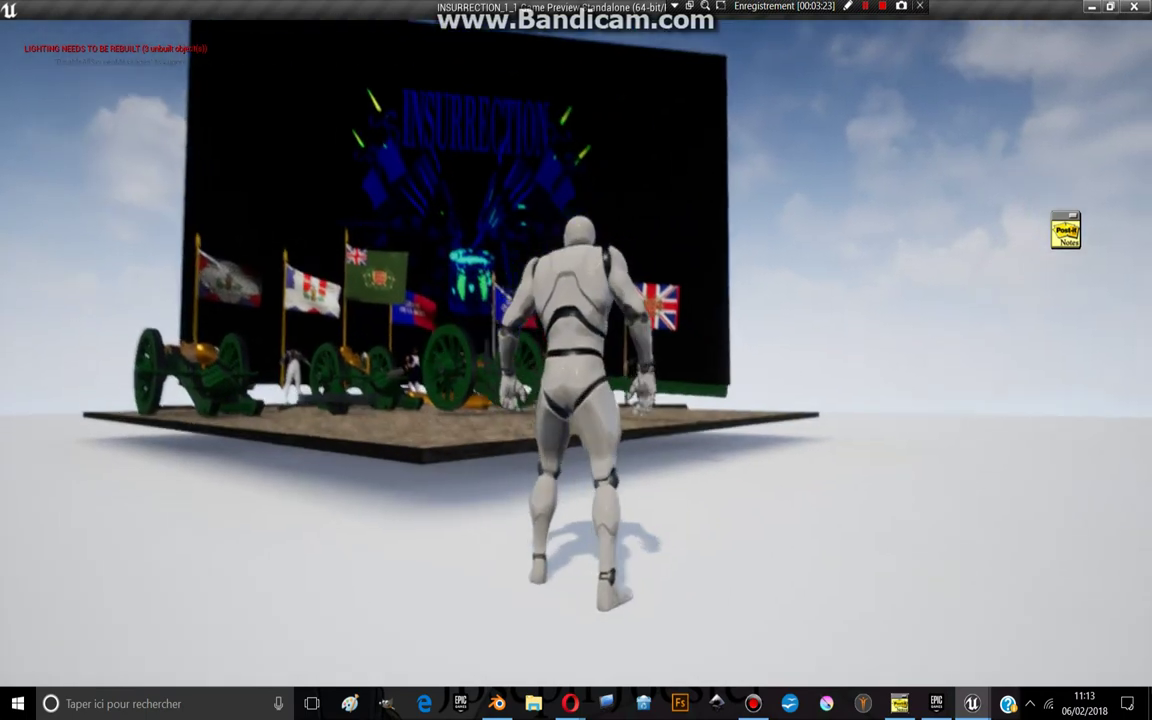
{"action": "key", "text": "w"}
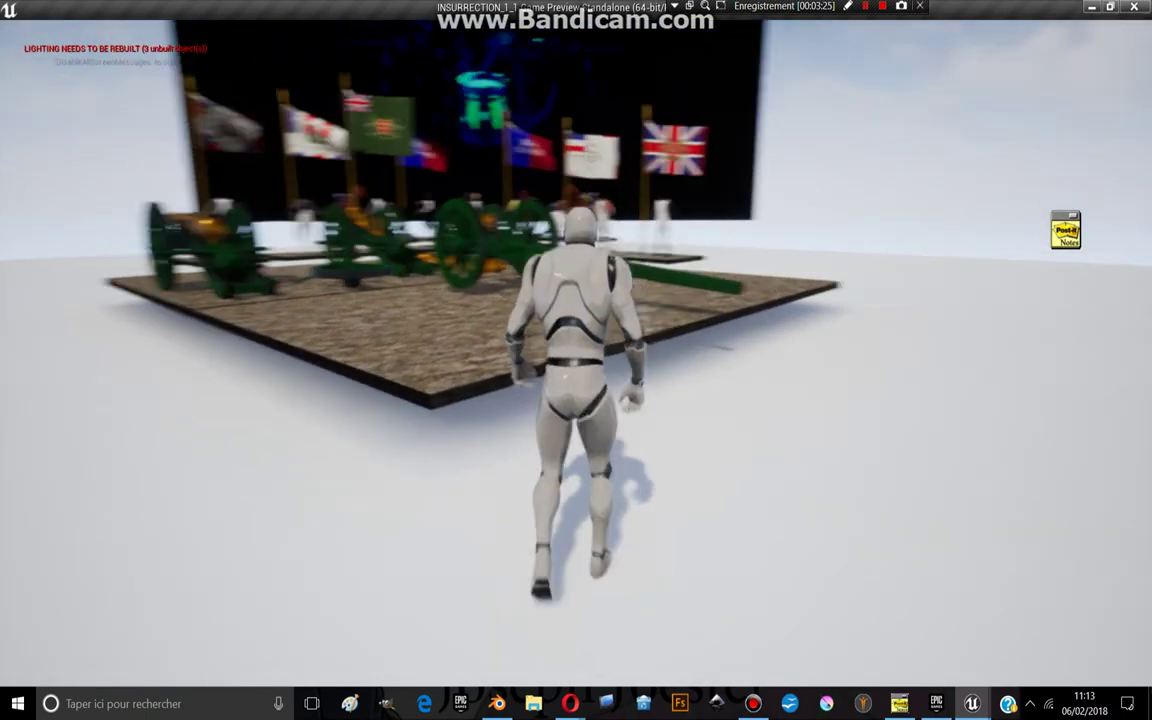
{"action": "key", "text": "s"}
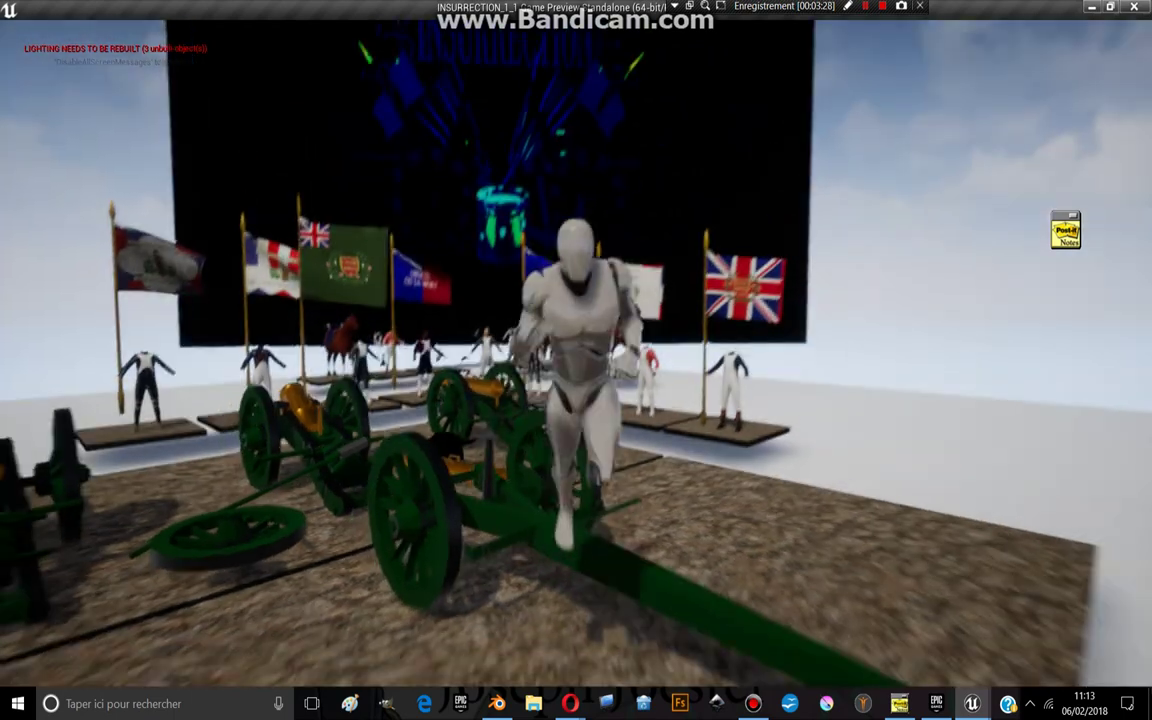
{"action": "key", "text": "w"}
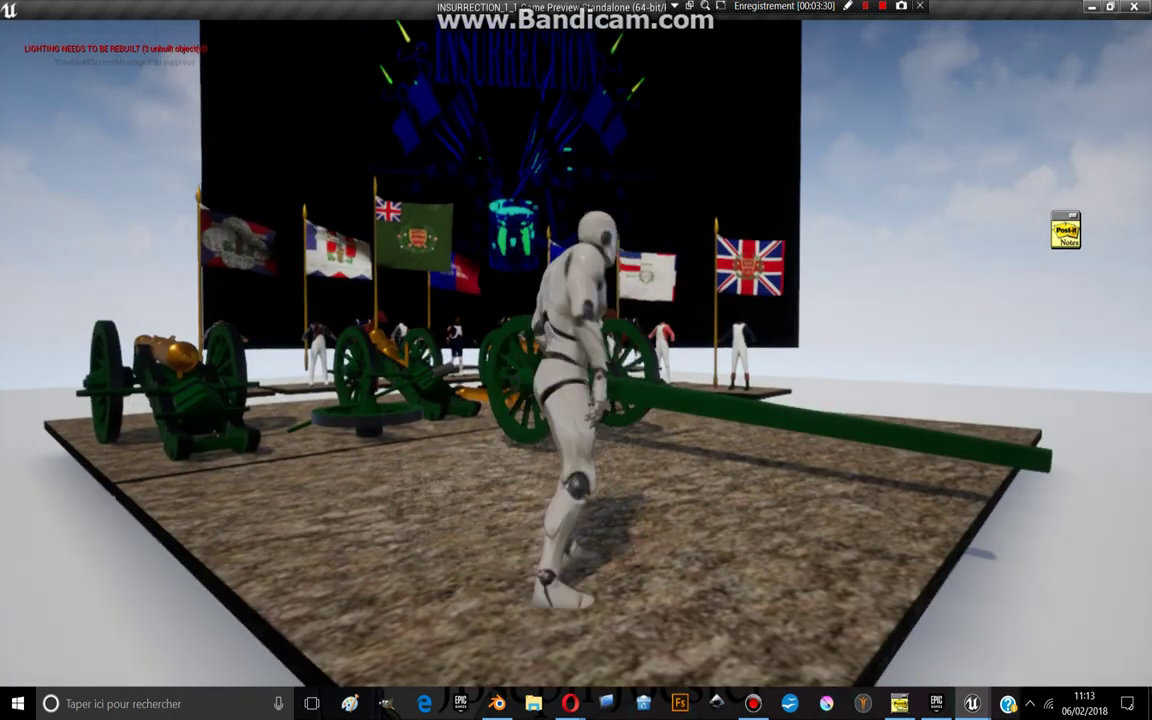
{"action": "key", "text": "a"}
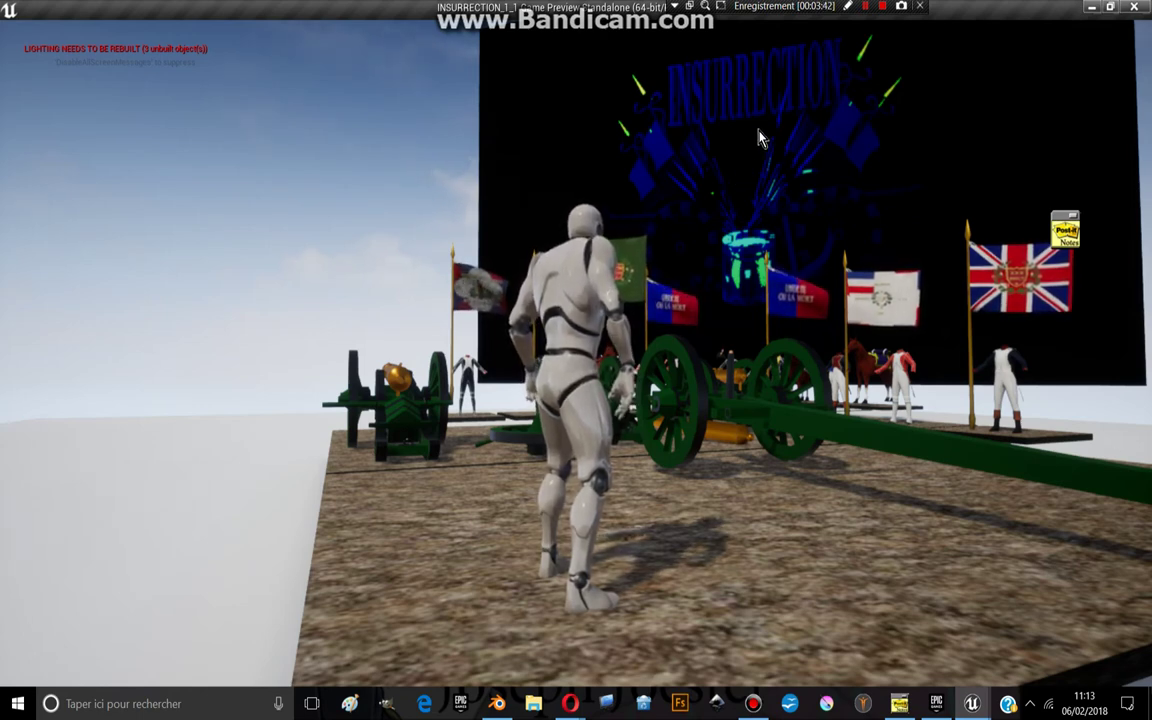
Look down over the cannons and display stands and walk up beside them.
{"action": "left_click", "coordinate": [878, 9]}
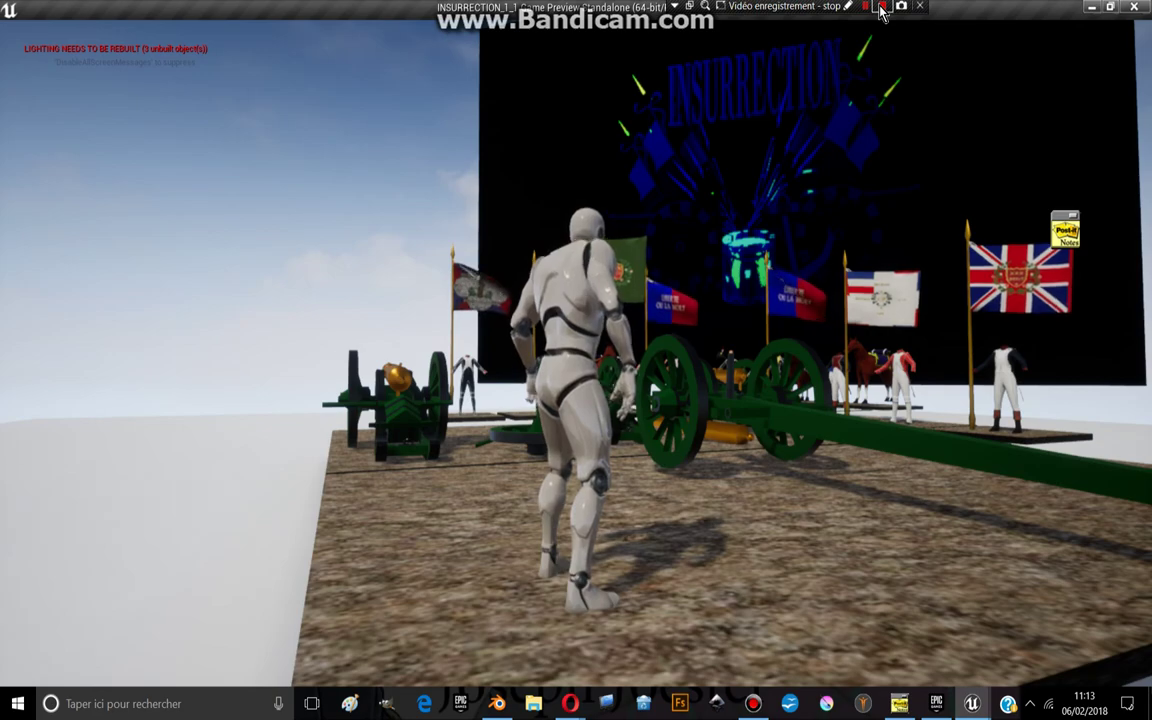
{"action": "left_click", "coordinate": [754, 222]}
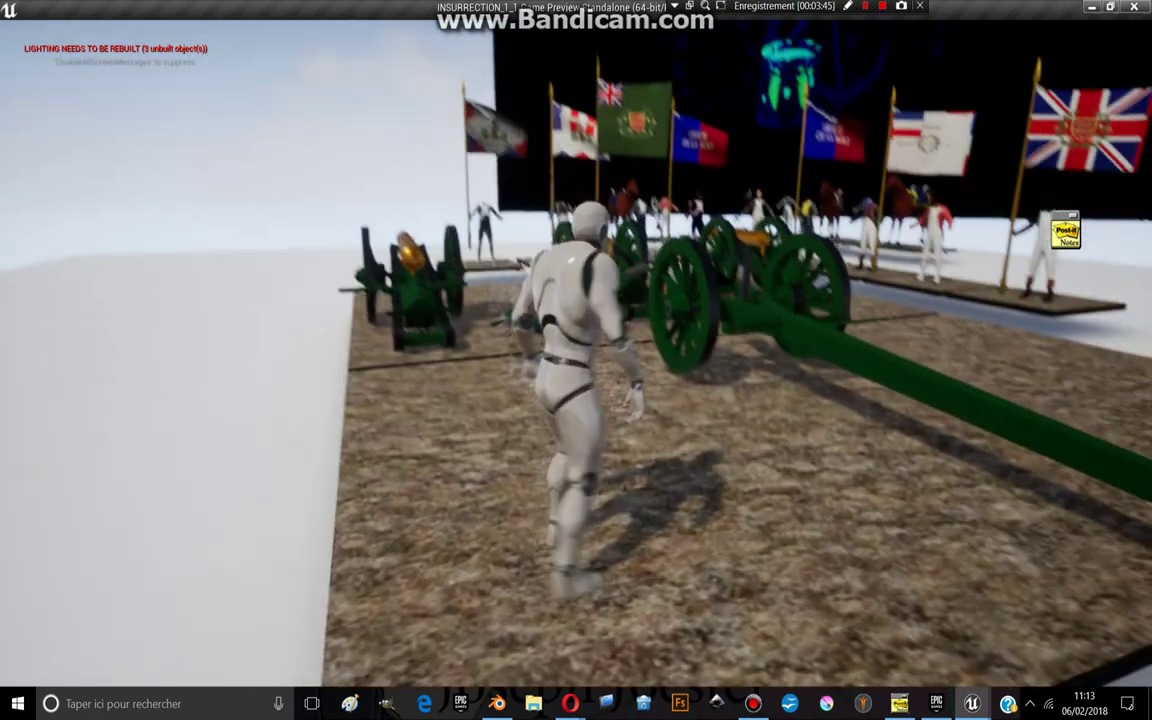
{"action": "key", "text": "w"}
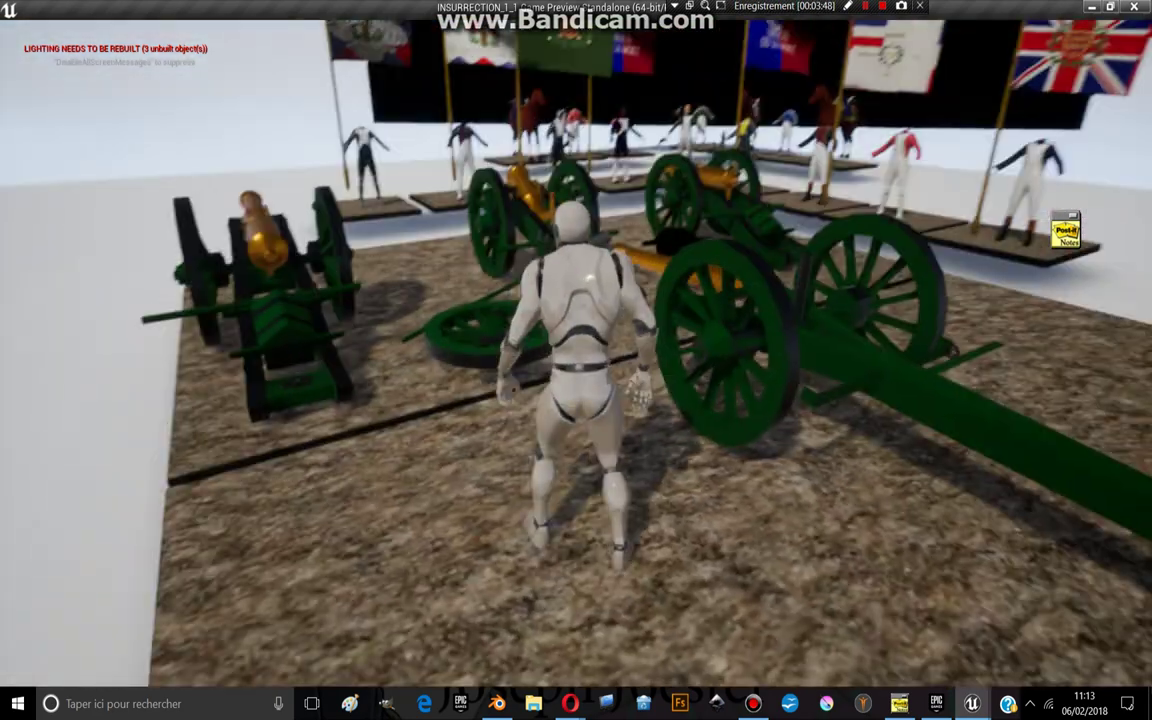
{"action": "key", "text": "shift+F1"}
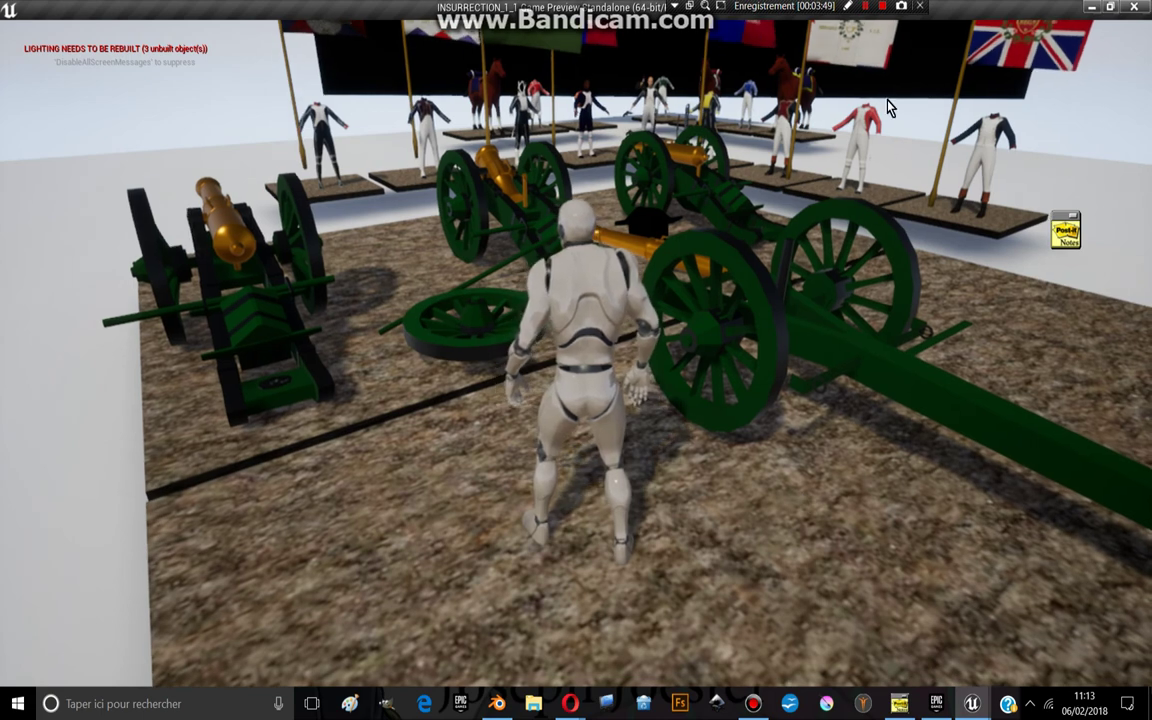